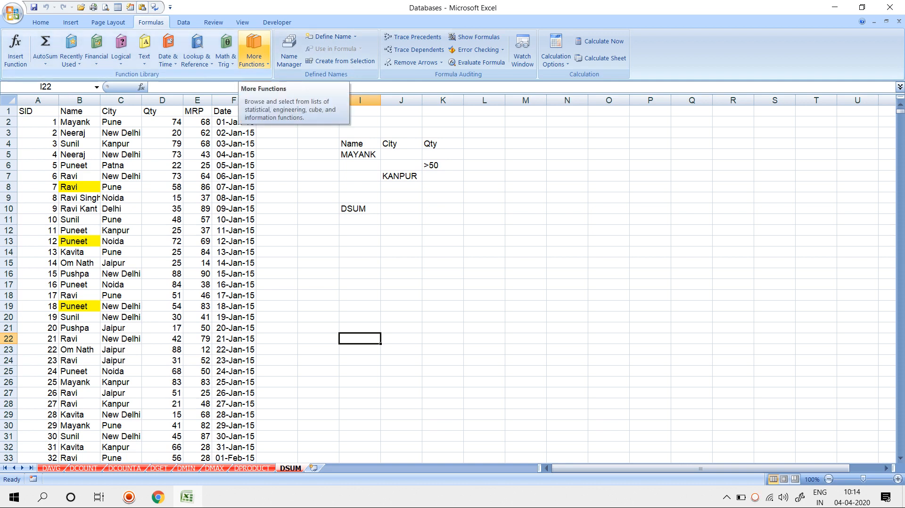
- Look through the Database category in Insert Function to see the available database functions, including DSUM, without inserting one
left_click(15, 47)
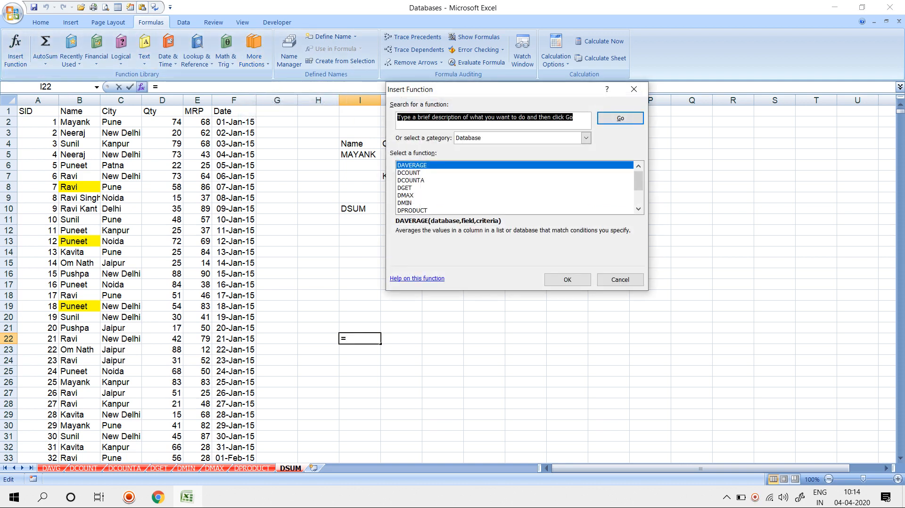
left_click(586, 138)
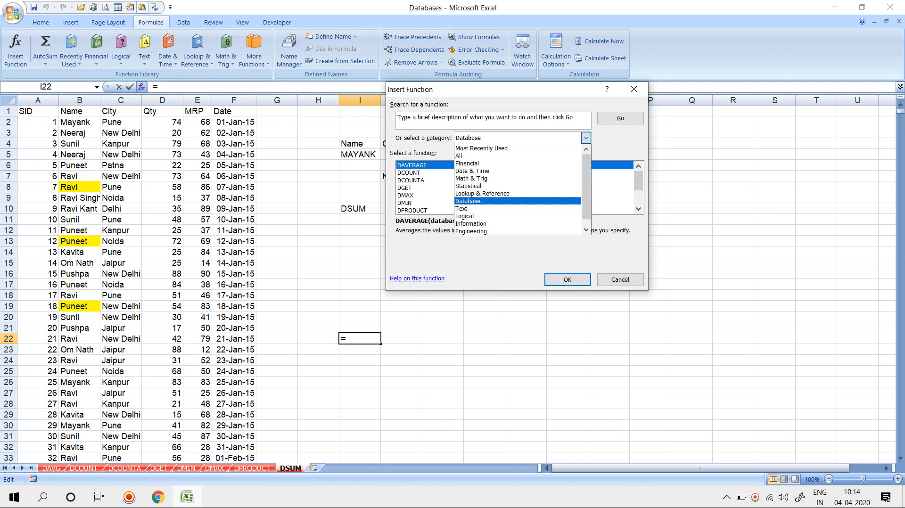
left_click(490, 201)
scroll(514, 188, "down", 2)
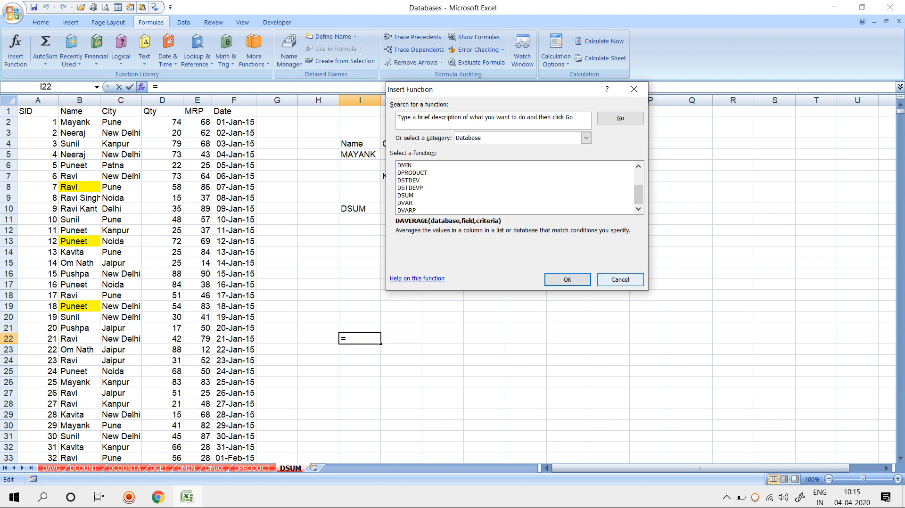
left_click(620, 280)
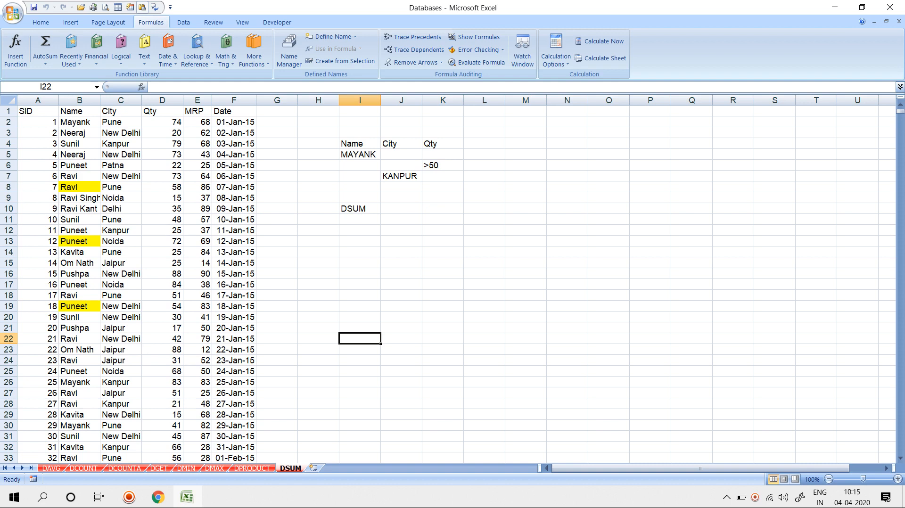
- Examine the criteria table's Name, City and Qty headings and the KANPUR and >50 conditions beneath them
left_click(401, 209)
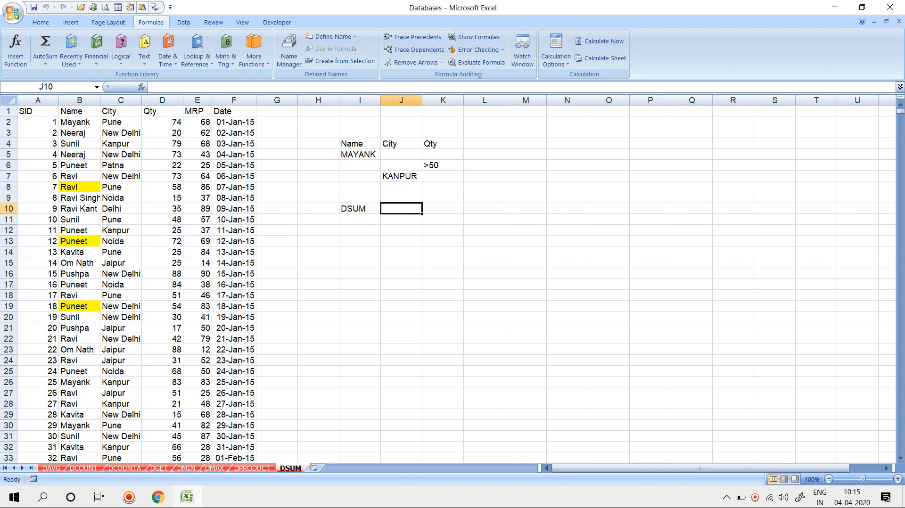
left_click(360, 143)
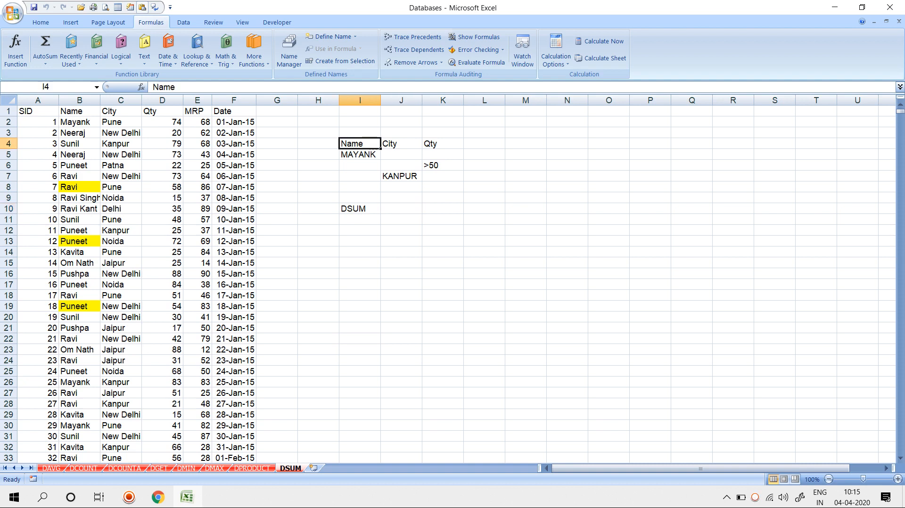
left_click(401, 144)
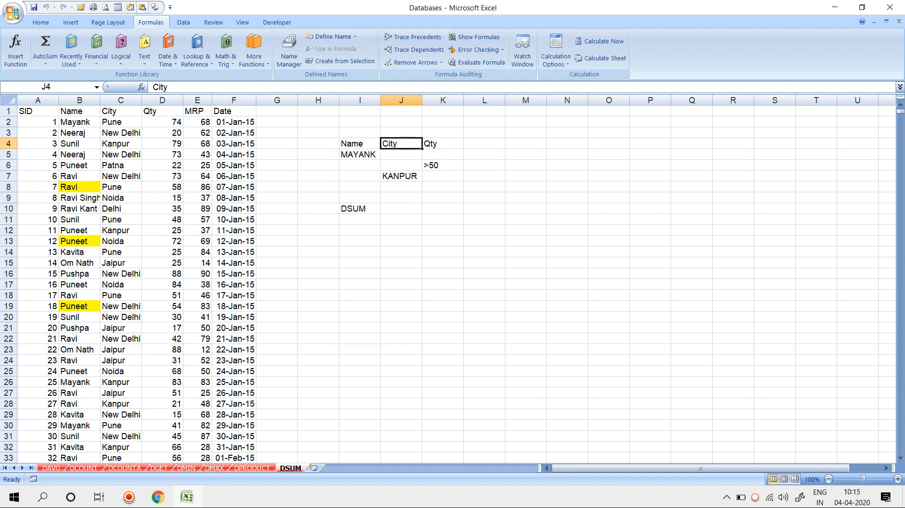
left_click(402, 176)
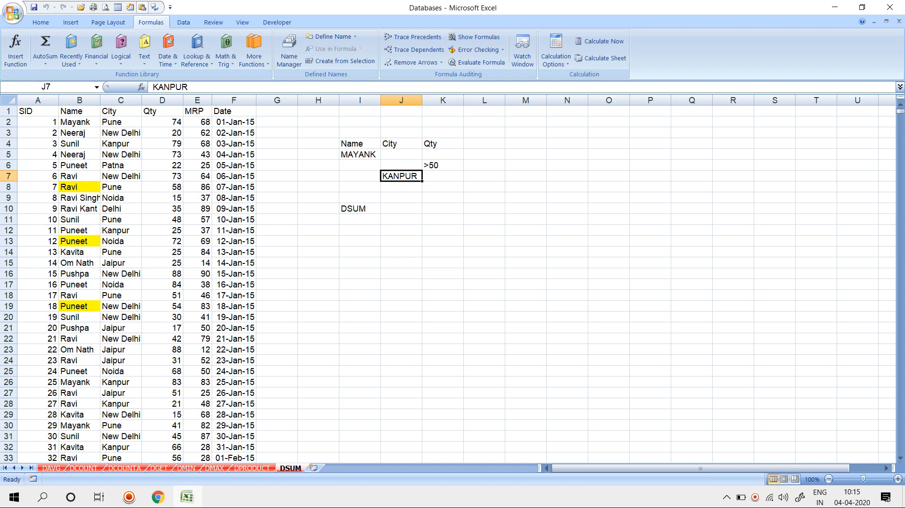
left_click(443, 144)
left_click(444, 165)
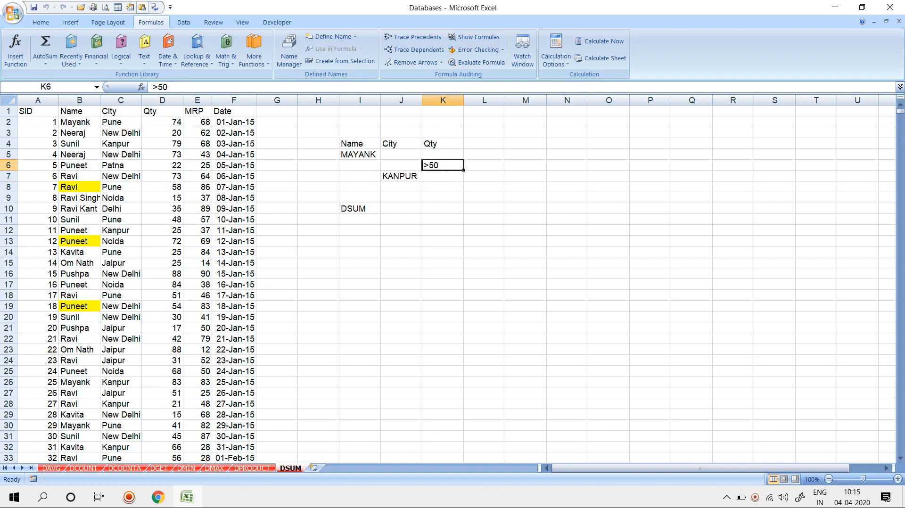
- Enter a DSUM formula in J10 using columns A:F as database, D1 as field and I4:K7 as criteria
left_click(401, 209)
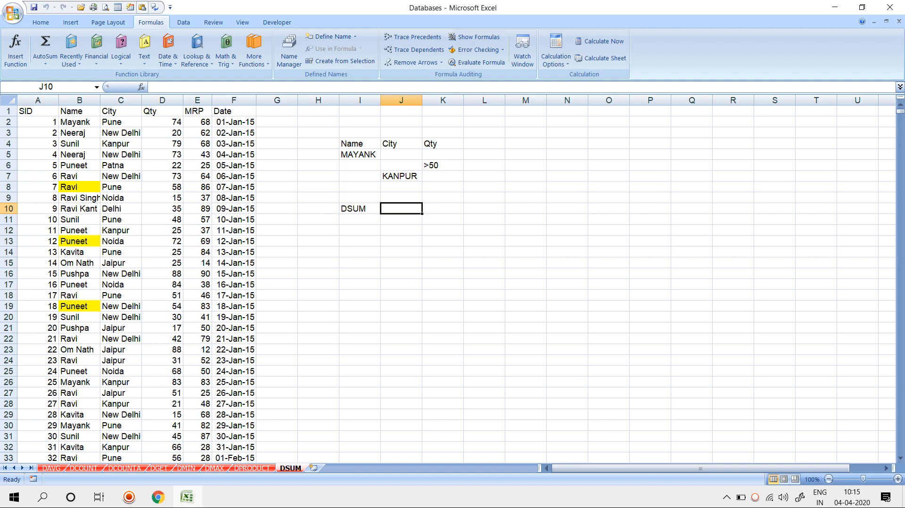
type("=SUM")
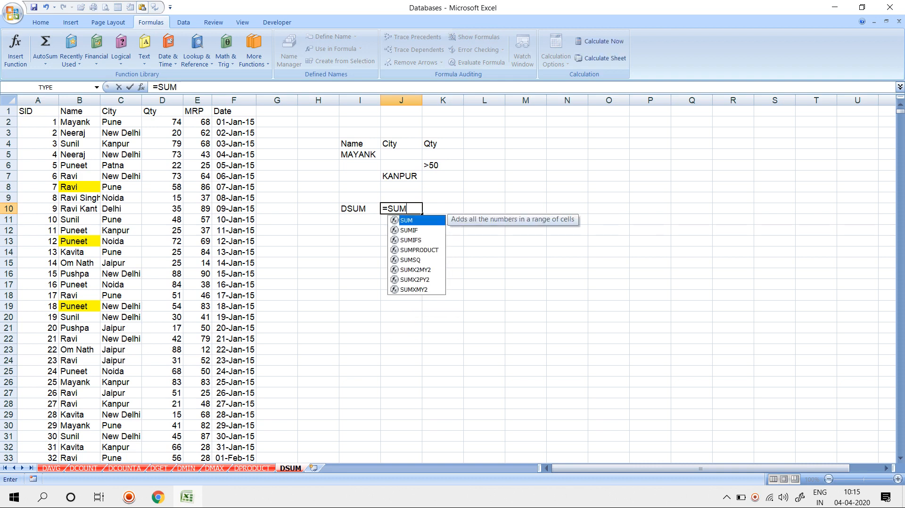
key("BackSpace")
key("BackSpace")
key("BackSpace")
type("DSUM(")
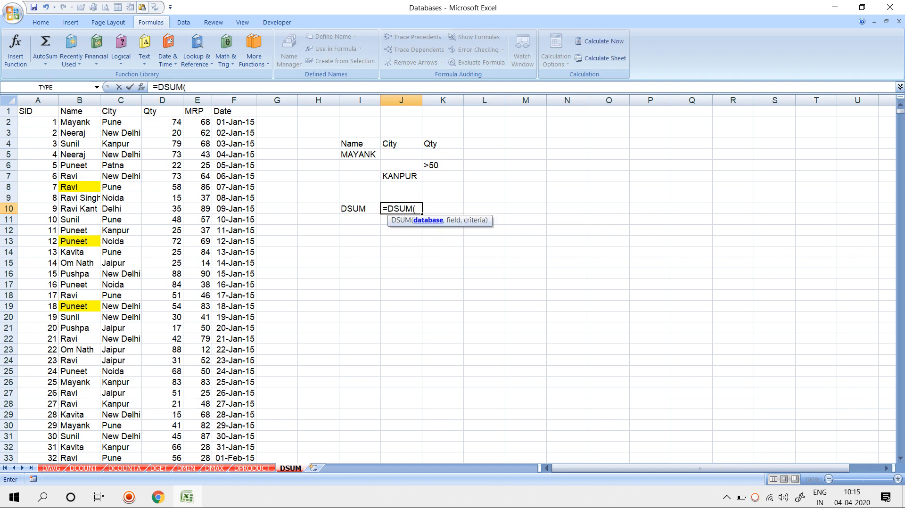
left_click_drag(38, 100, 234, 100)
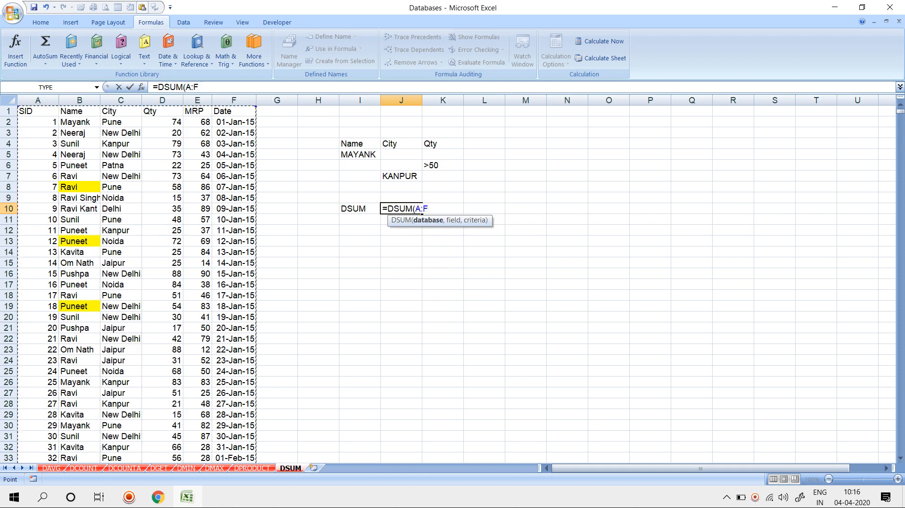
type(",")
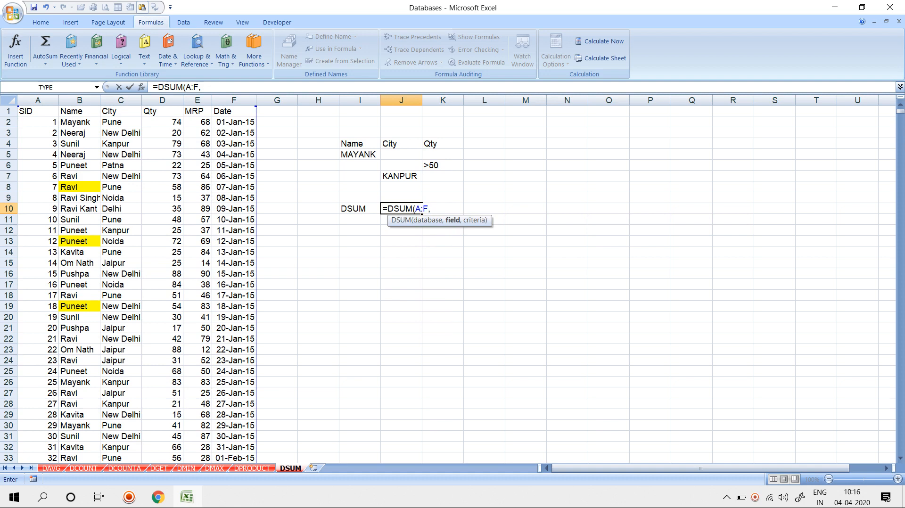
left_click(162, 111)
type(",")
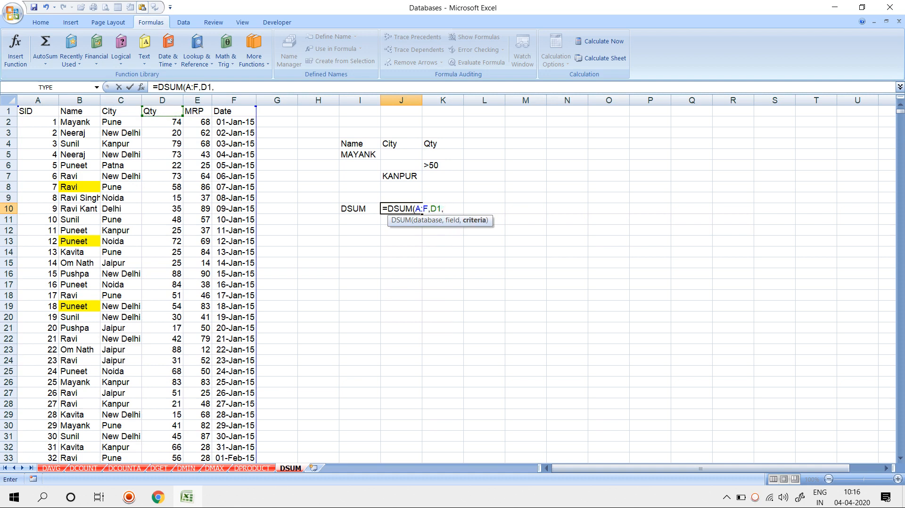
left_click_drag(351, 144, 441, 177)
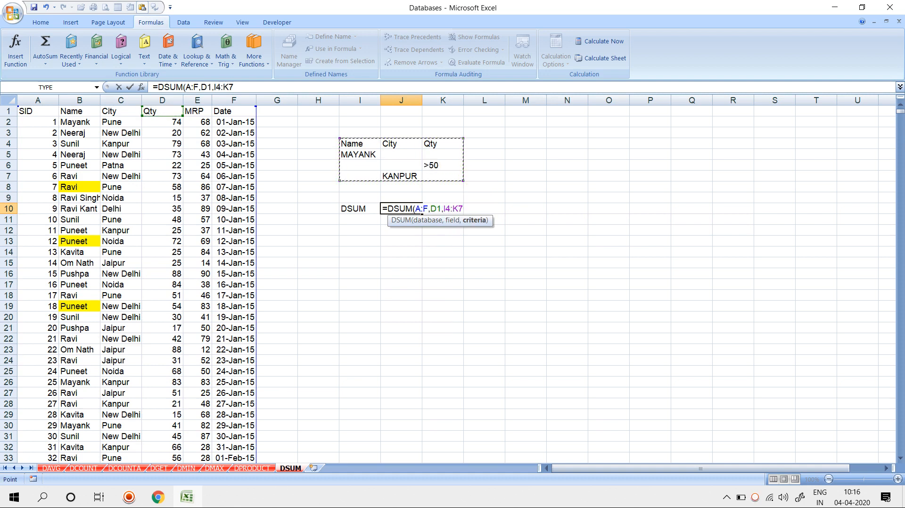
key("Return")
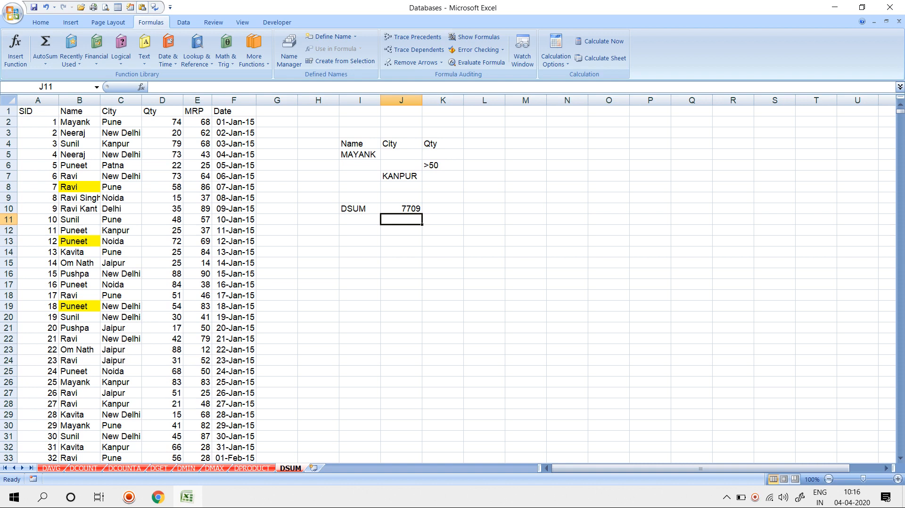
- Enter the same DSUM formula again in J11, with database A:F, field D1 and criteria range I4:K7
left_click_drag(360, 144, 443, 175)
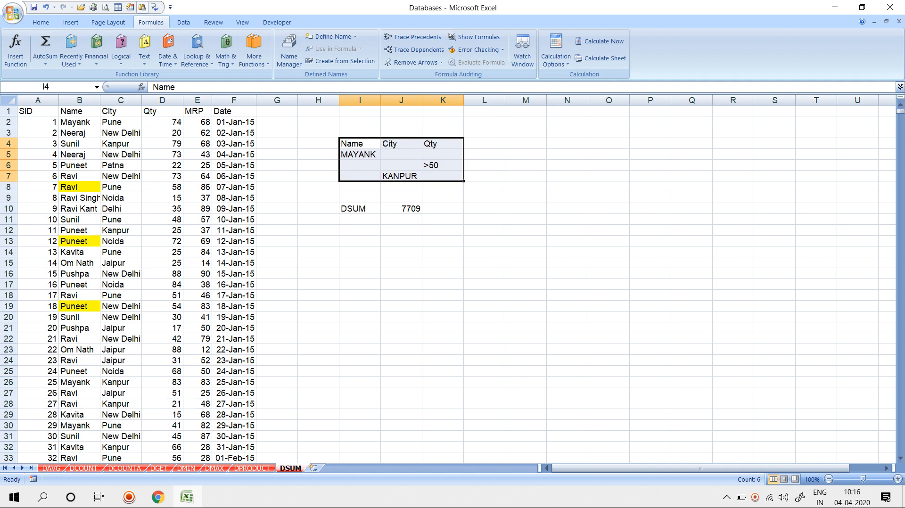
left_click(402, 220)
type("=")
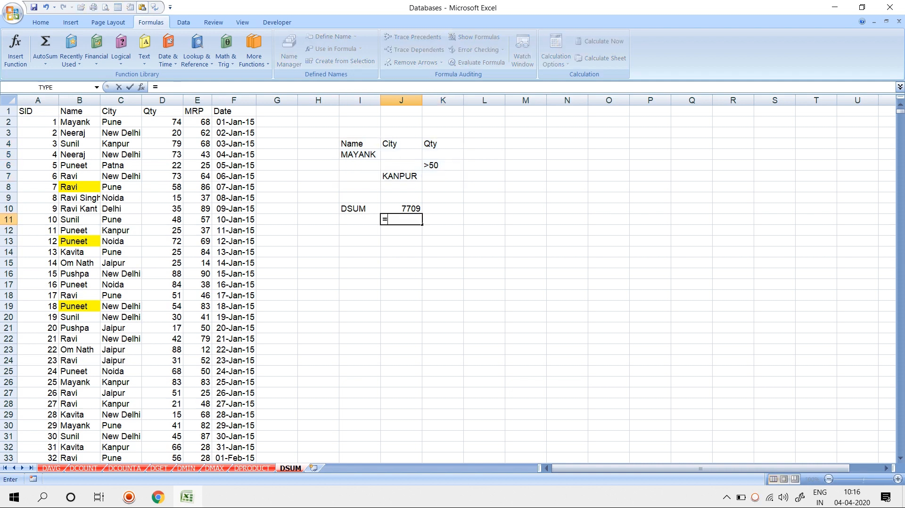
type("DSUM(")
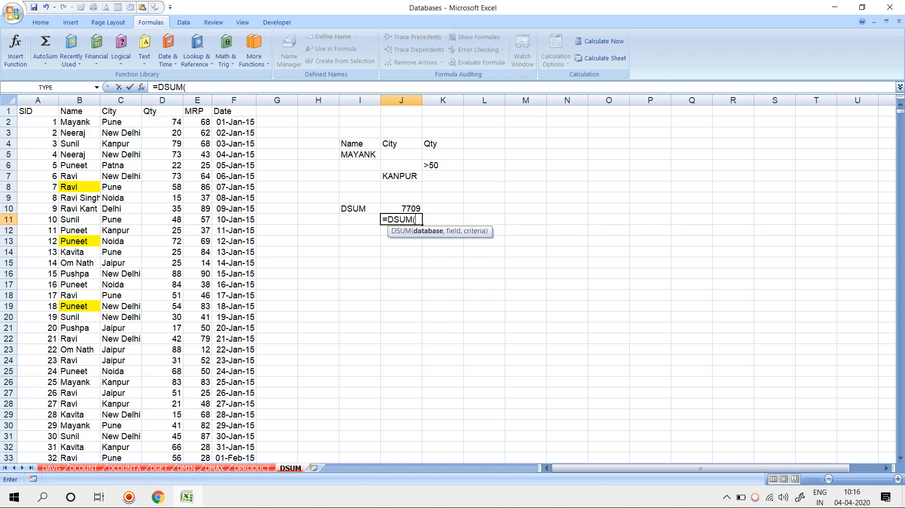
left_click_drag(38, 100, 234, 100)
type(",")
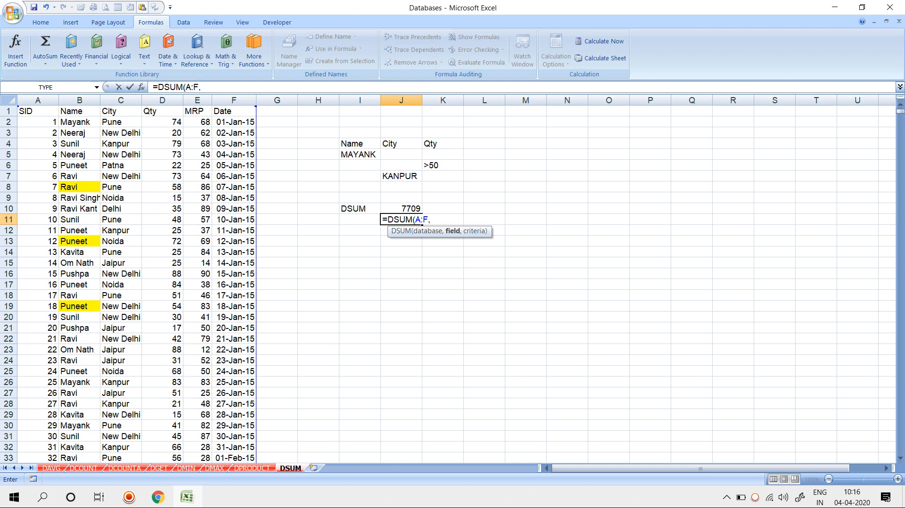
left_click(162, 111)
type(",")
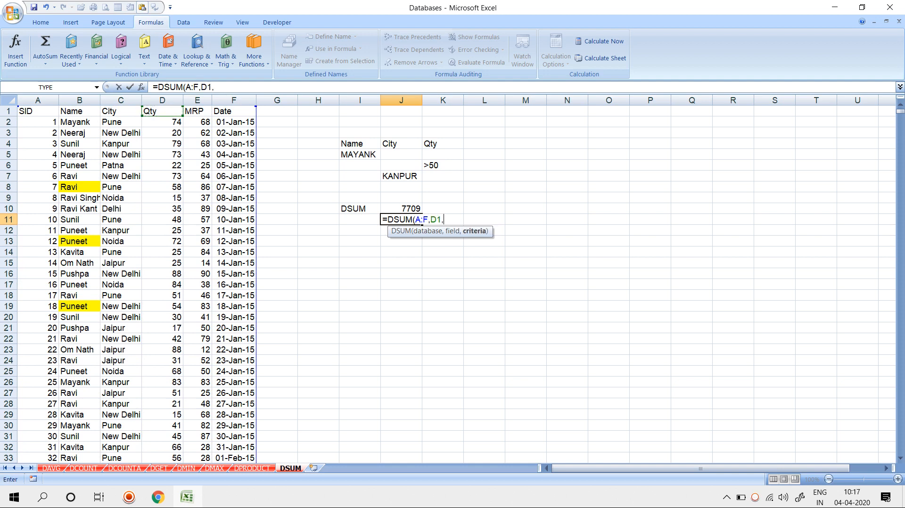
left_click_drag(359, 143, 359, 176)
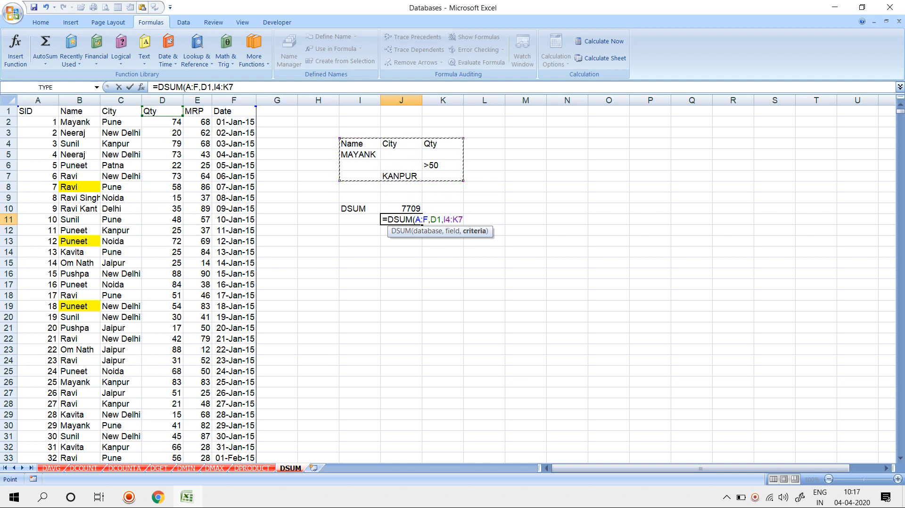
key("Return")
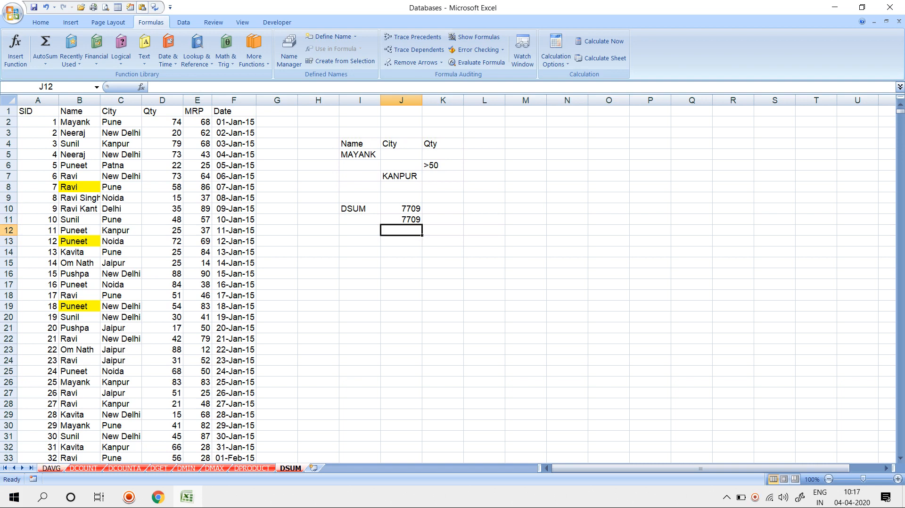
- On the DAVG sheet, start a DAVERAGE formula in cell J10
left_click(51, 468)
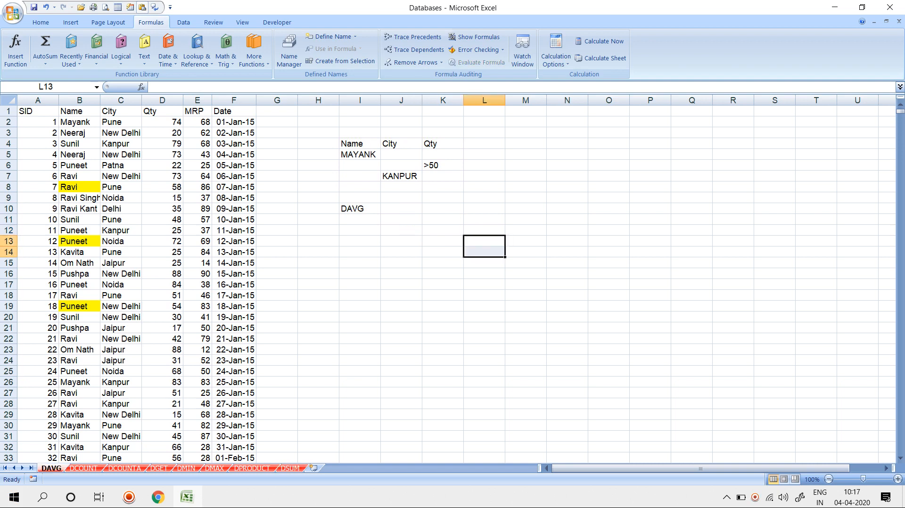
left_click(401, 209)
type("=DSU")
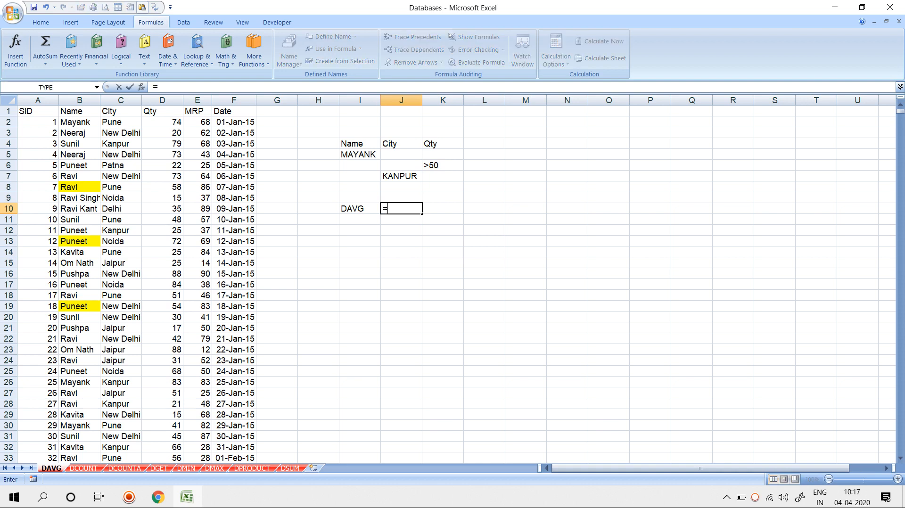
key("BackSpace")
key("BackSpace")
type("A")
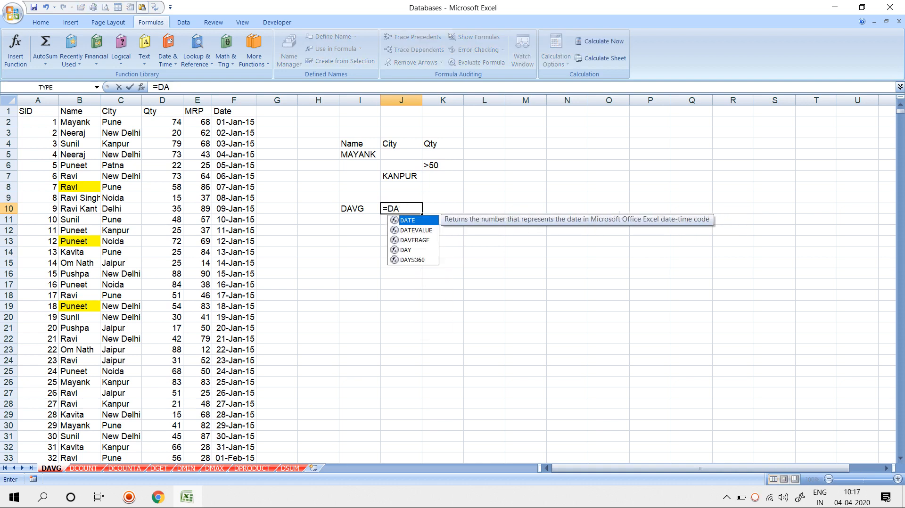
key("Down")
key("Down")
key("Down")
key("Down")
key("BackSpace")
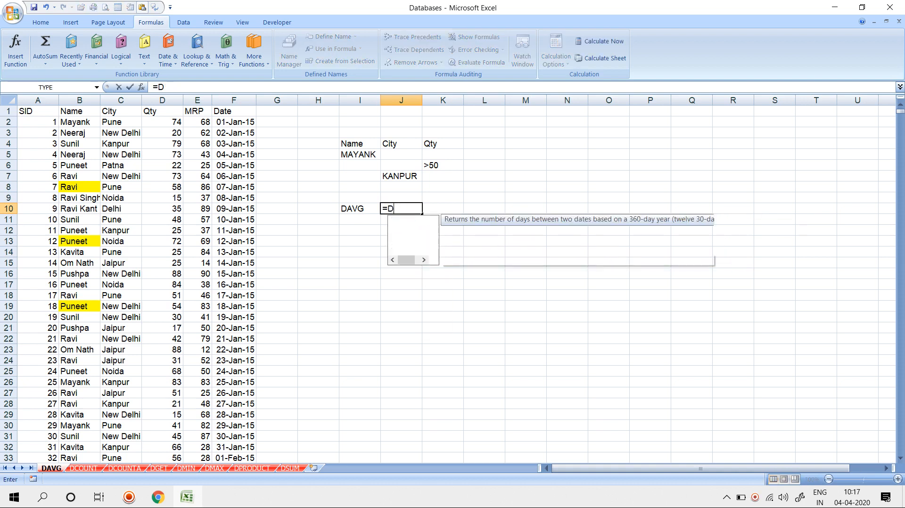
type("AV")
key("Tab")
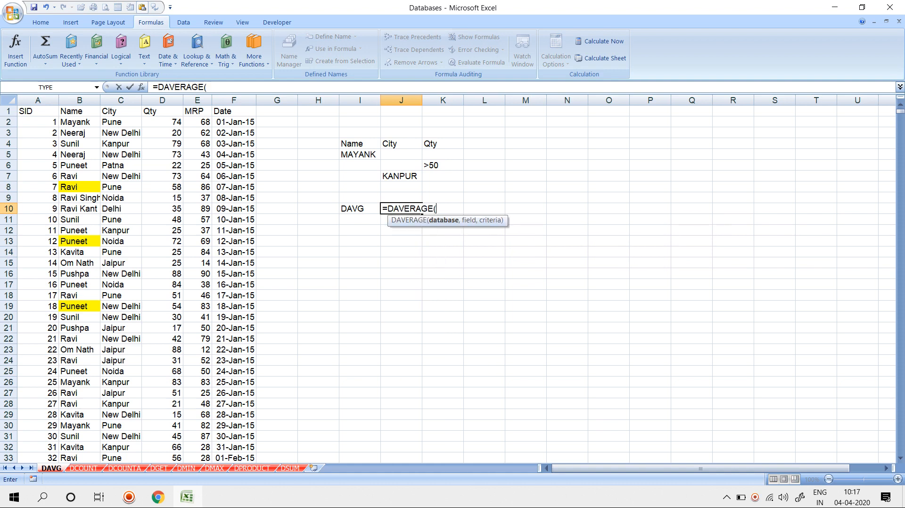
- Complete the DAVERAGE formula with columns A:F as database, the MRP heading E1 as field and I4:K7 as criteria
left_click_drag(37, 100, 234, 100)
type(",")
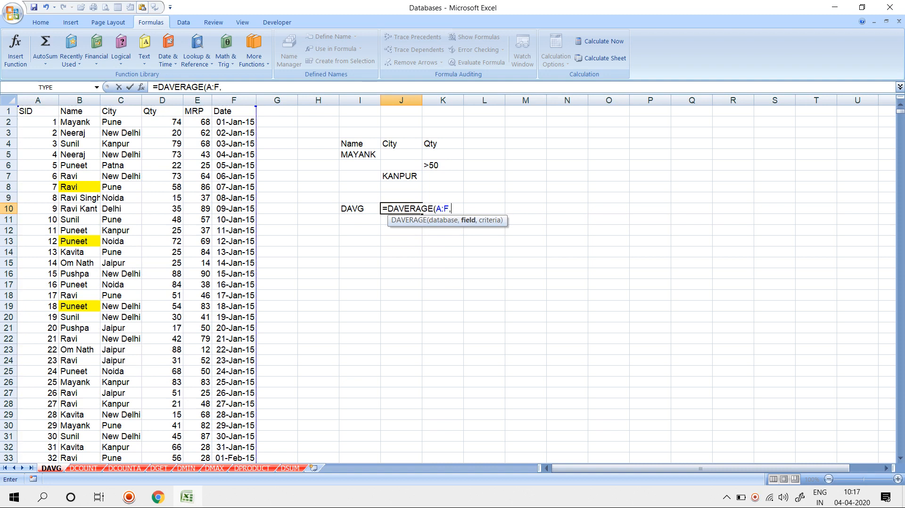
left_click(197, 111)
type(",")
left_click_drag(360, 144, 464, 191)
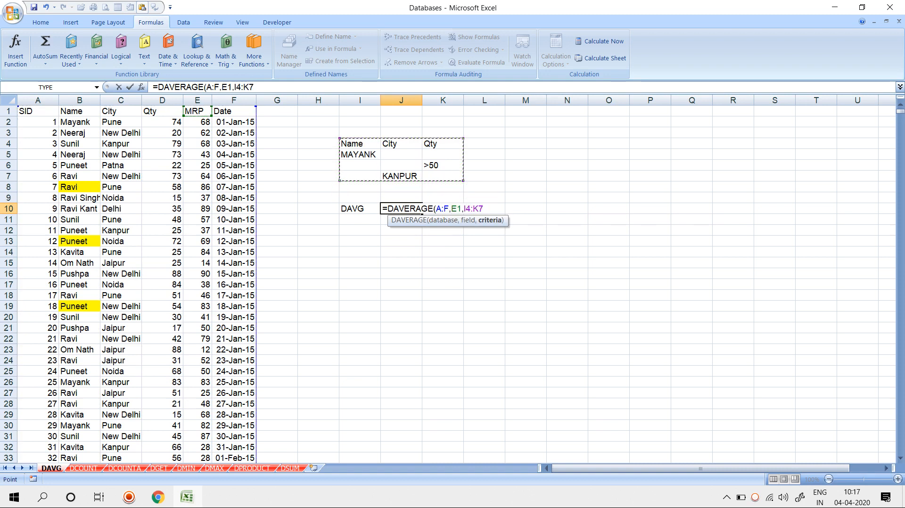
key("Return")
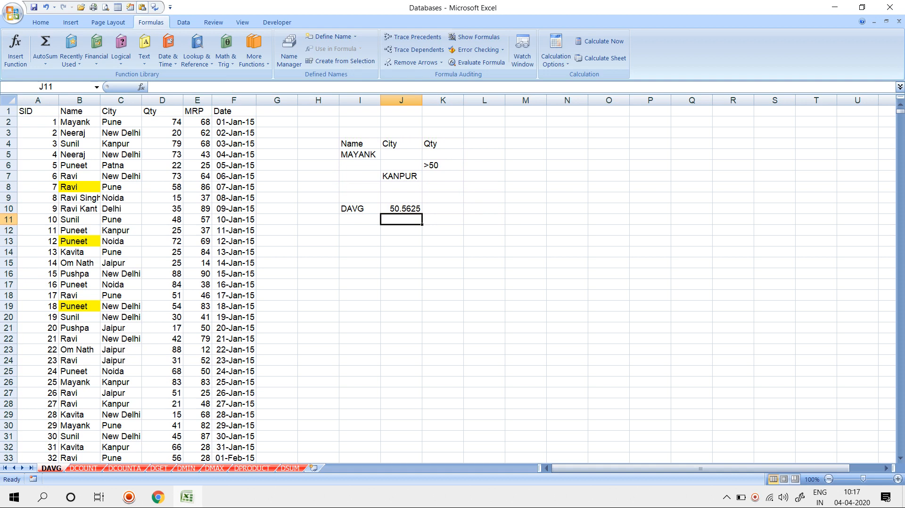
- On the DCOUNT sheet, enter a DCOUNT formula in J10 with database A:F, the Qty heading D1 as field and I4:K7 as criteria
key("ctrl+Page_Down")
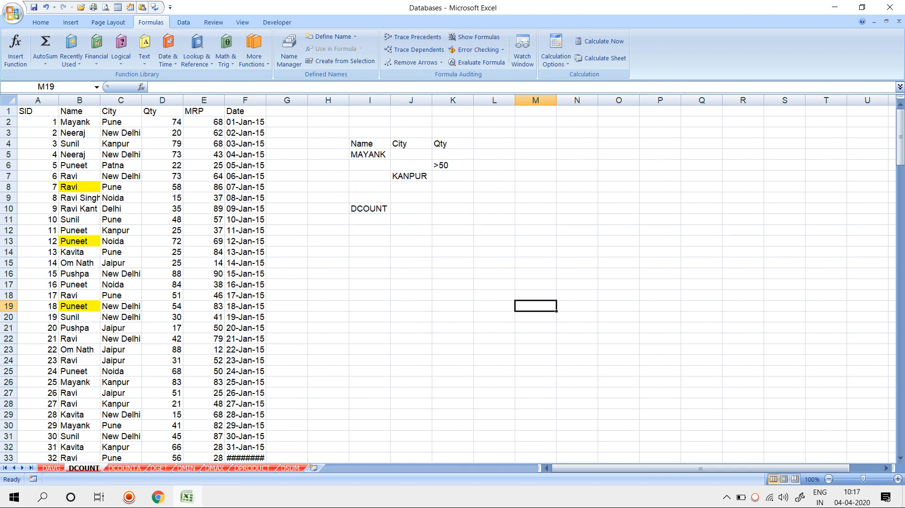
left_click(411, 208)
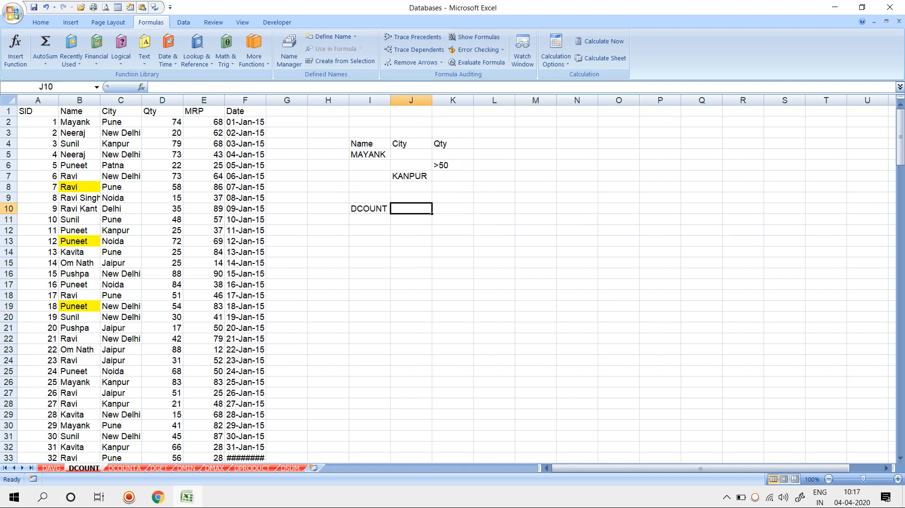
type("=D")
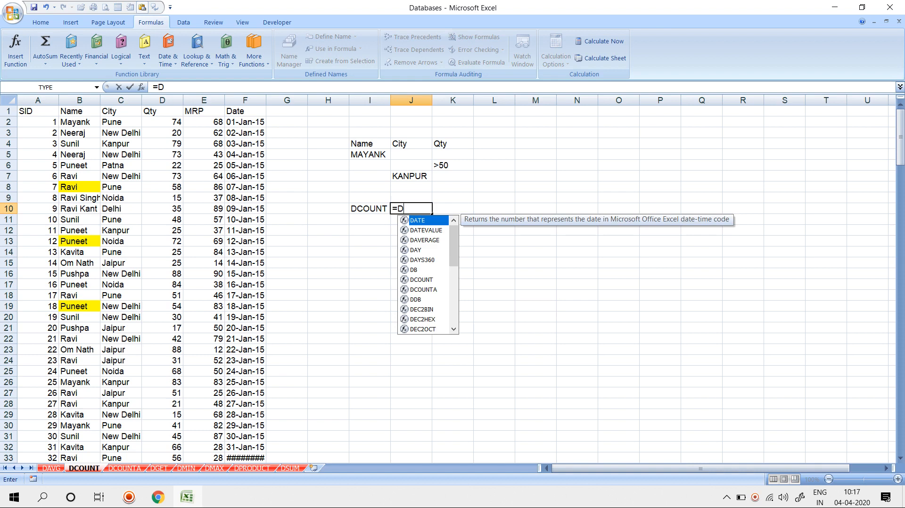
type("COUNT(")
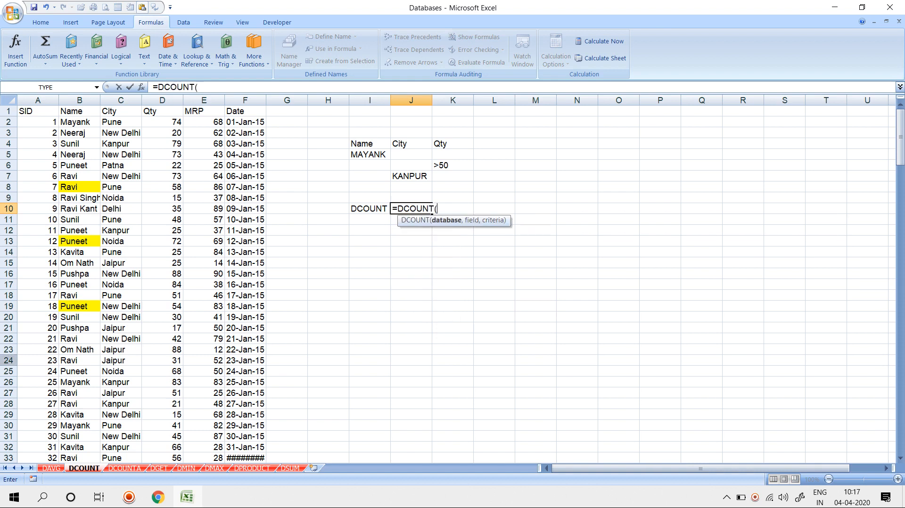
left_click_drag(38, 100, 245, 99)
type(",")
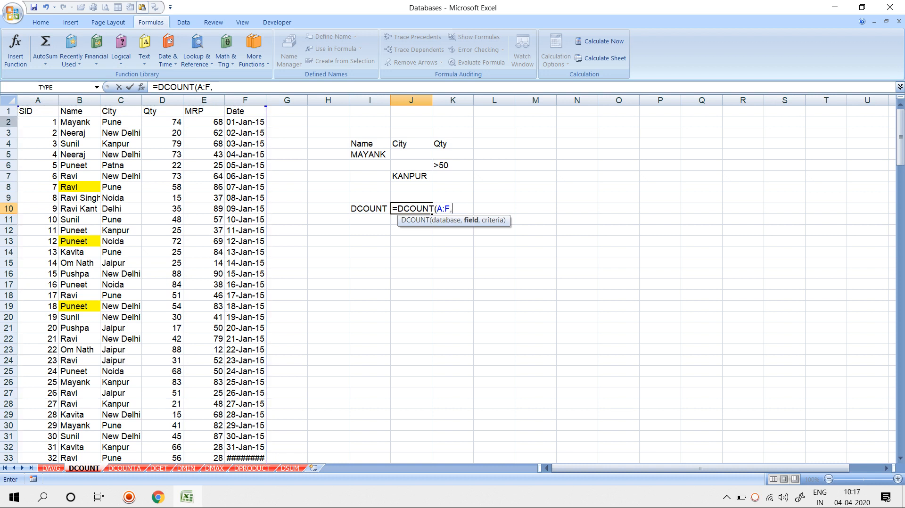
left_click(162, 112)
type(",")
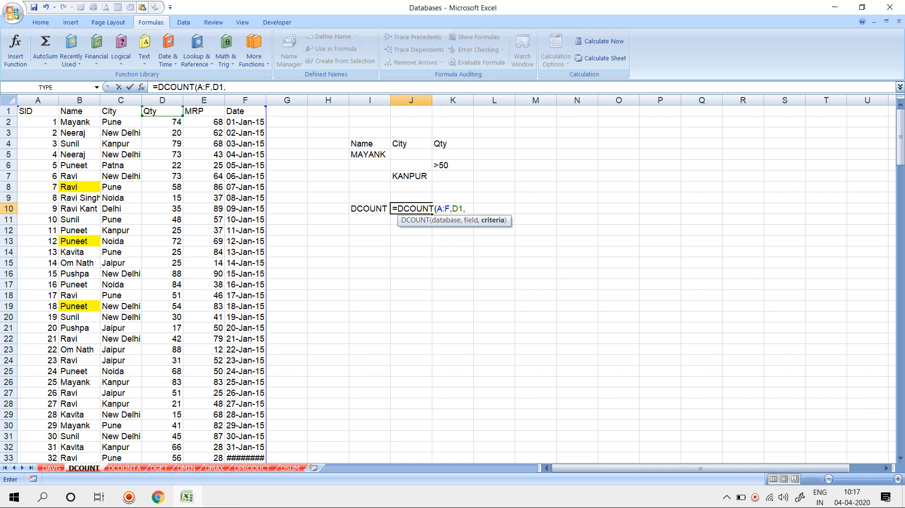
left_click_drag(363, 143, 470, 180)
key("Return")
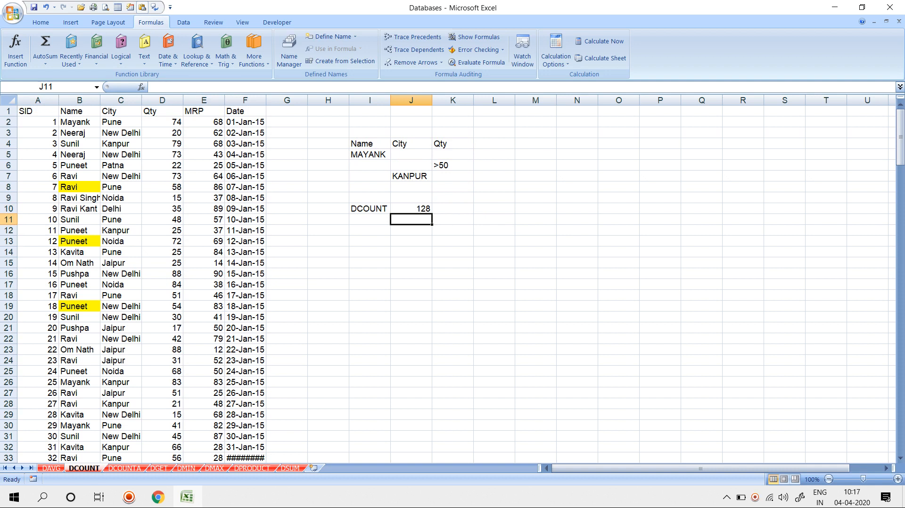
- On the DCOUNTA sheet, enter a DCOUNTA formula in J10 with database A:F, field D1 and criteria range I4:K7
key("ctrl+Page_Down")
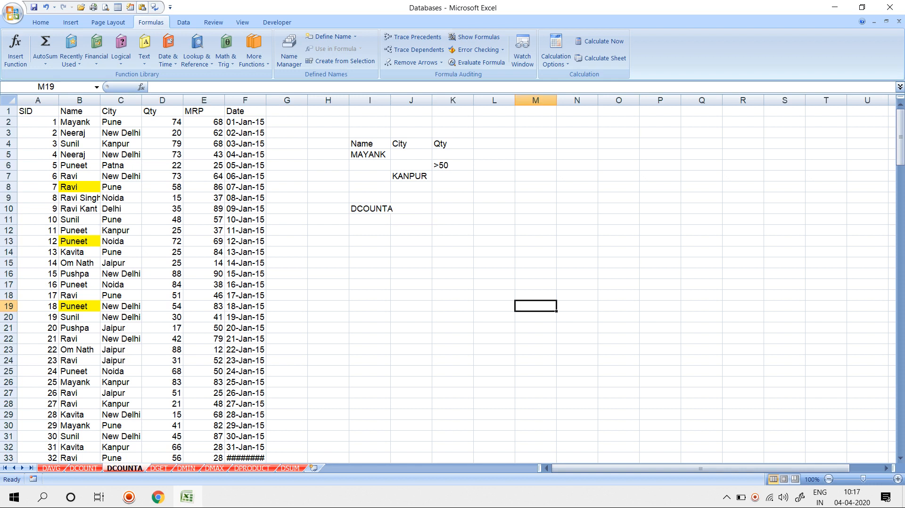
left_click(392, 208)
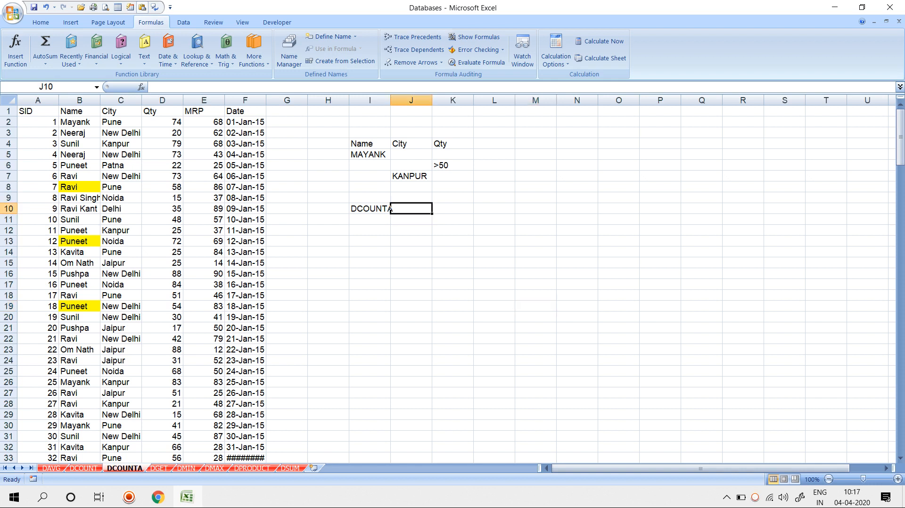
type("=D")
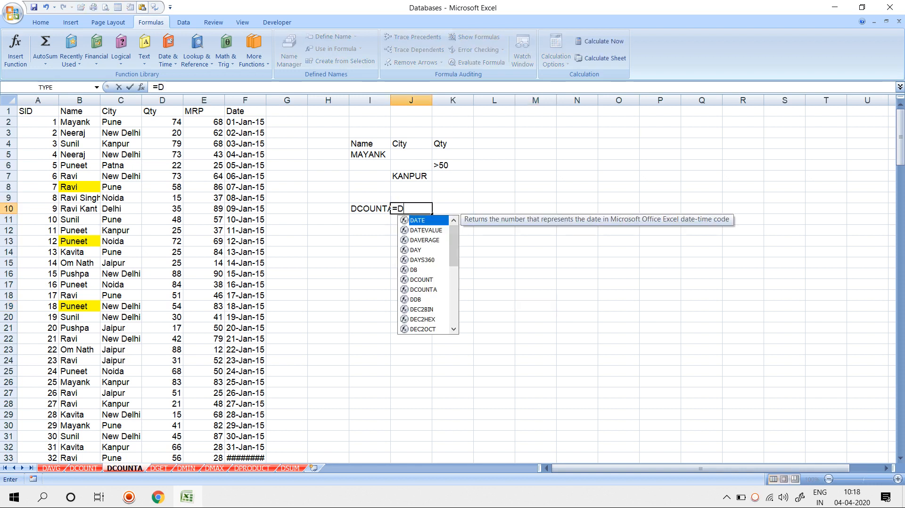
type("COU")
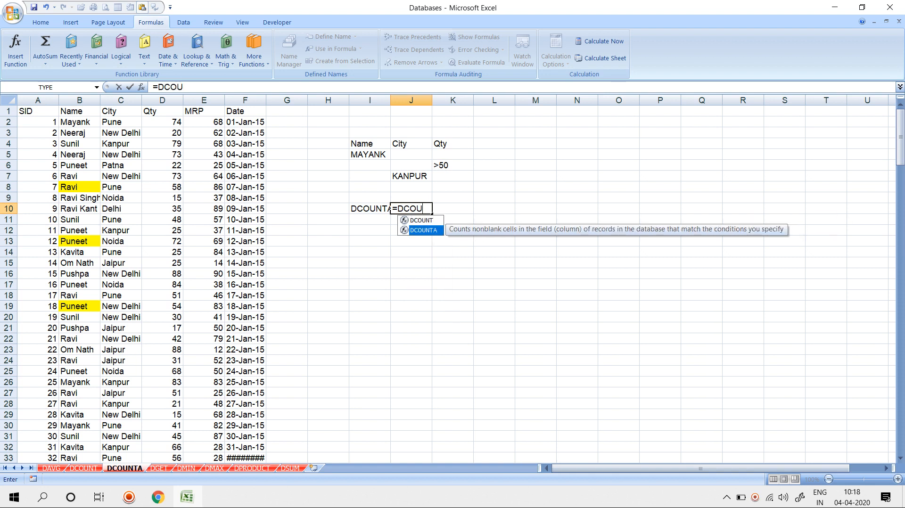
key("Tab")
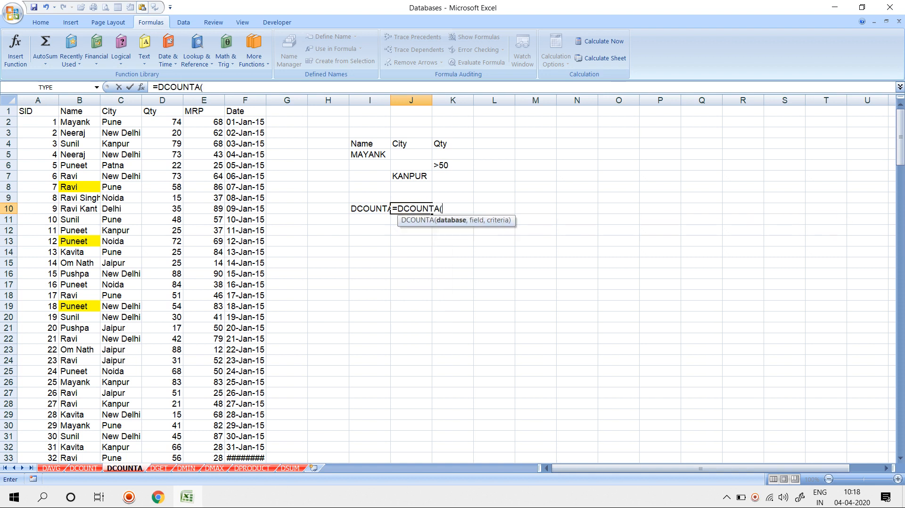
left_click_drag(37, 100, 265, 100)
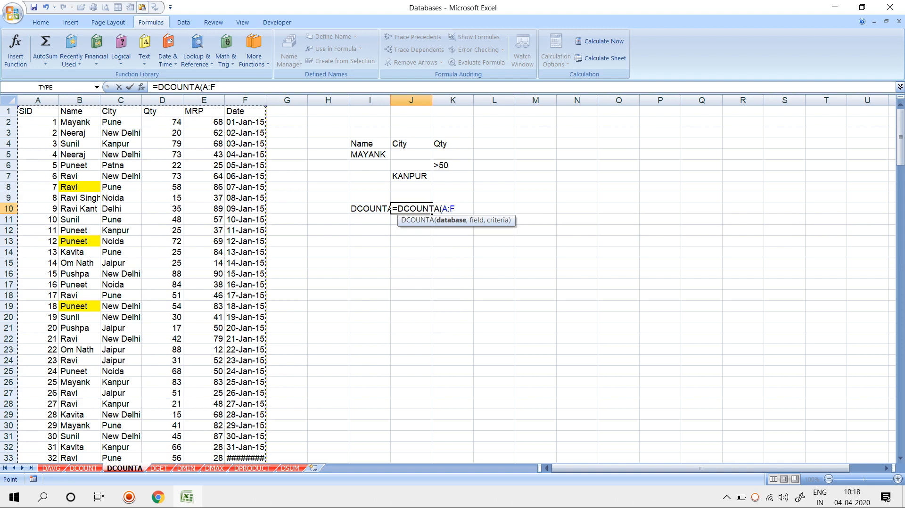
type(",")
left_click(162, 111)
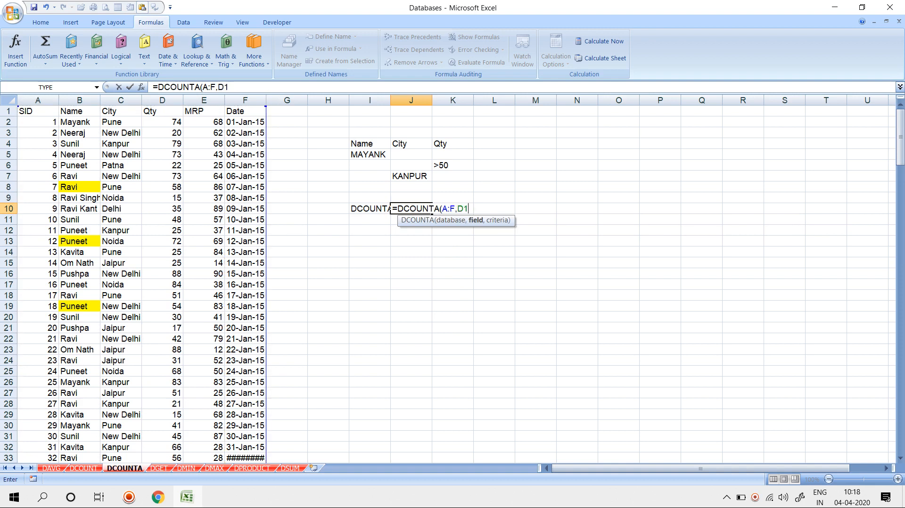
type(",")
left_click_drag(370, 143, 449, 176)
key("Return")
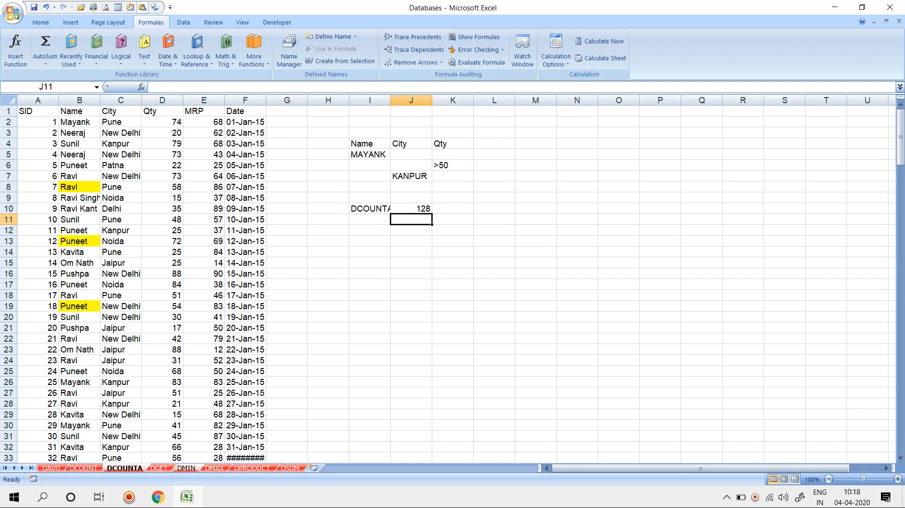
- Look through the DMIN, DMAX, DPRODUCT and DSUM sheets
left_click(187, 469)
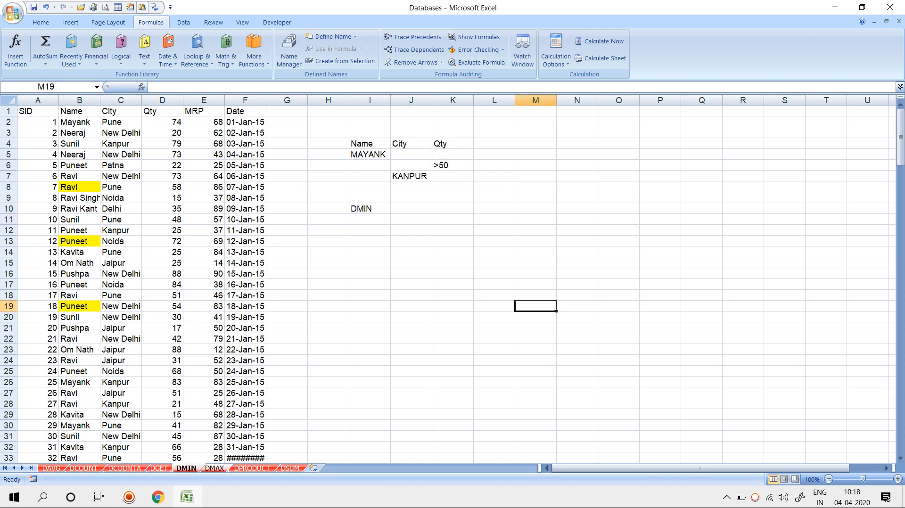
left_click(215, 469)
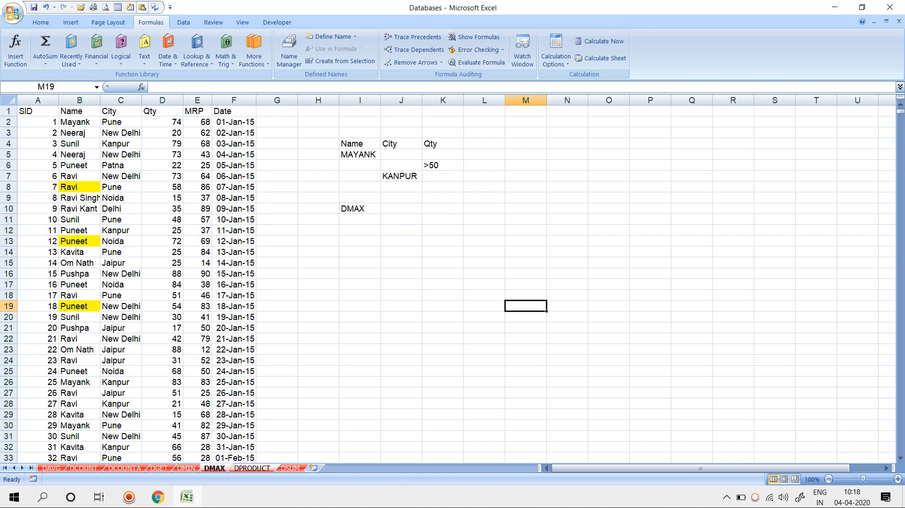
left_click(252, 468)
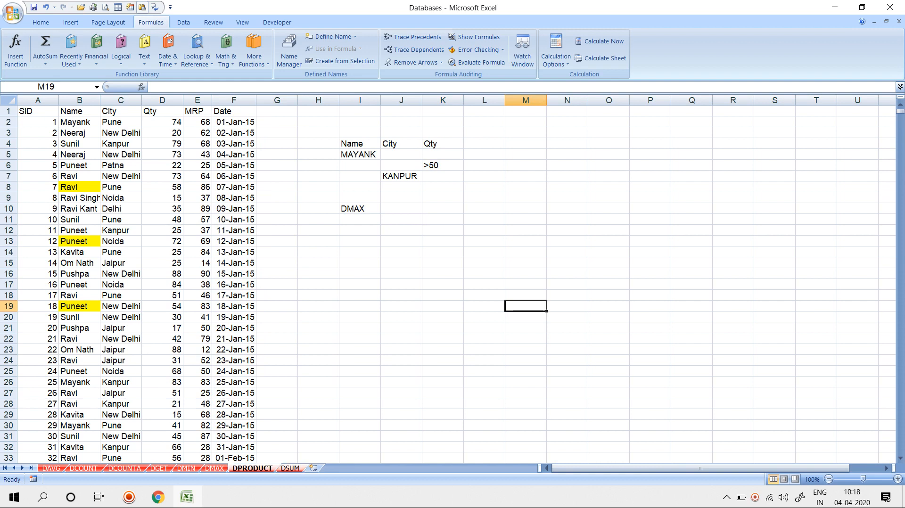
left_click(290, 468)
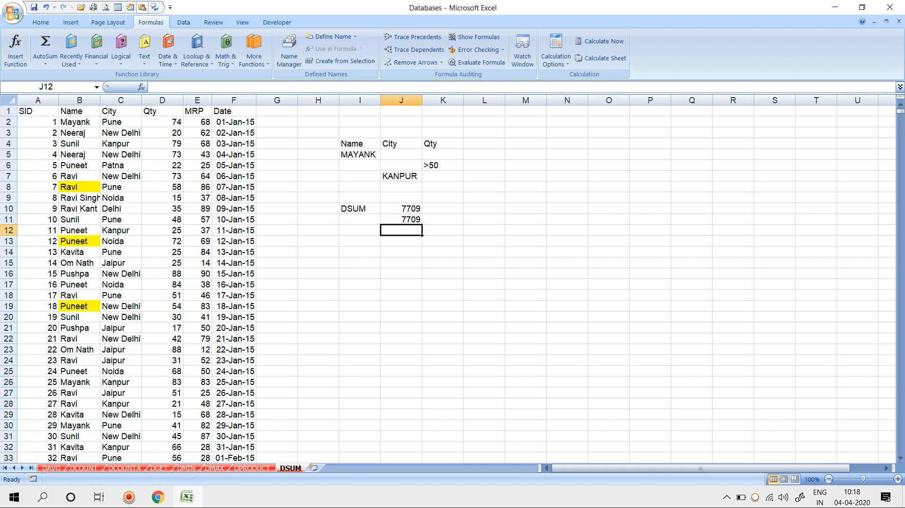
- On the DGET sheet, enter a DGET formula in L7 with database A:F, the City heading C1 as field and H6:K7 as criteria
left_click(159, 468)
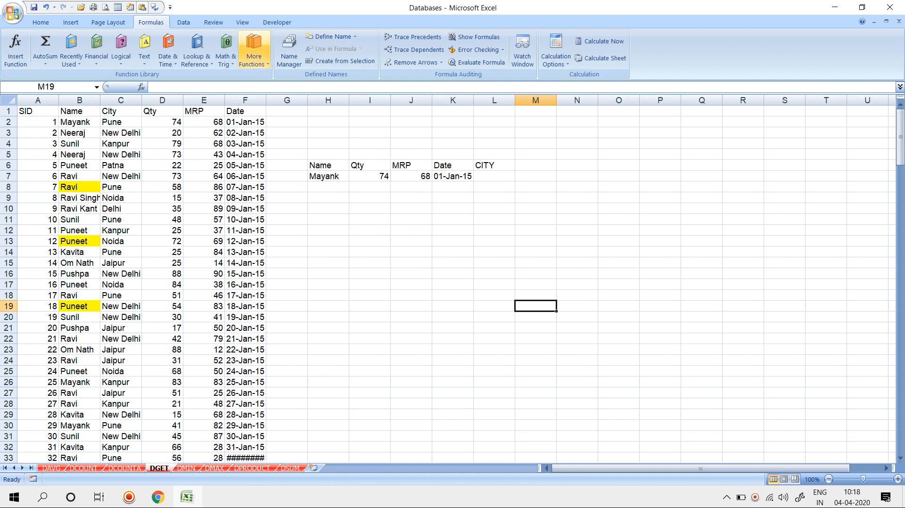
left_click(494, 176)
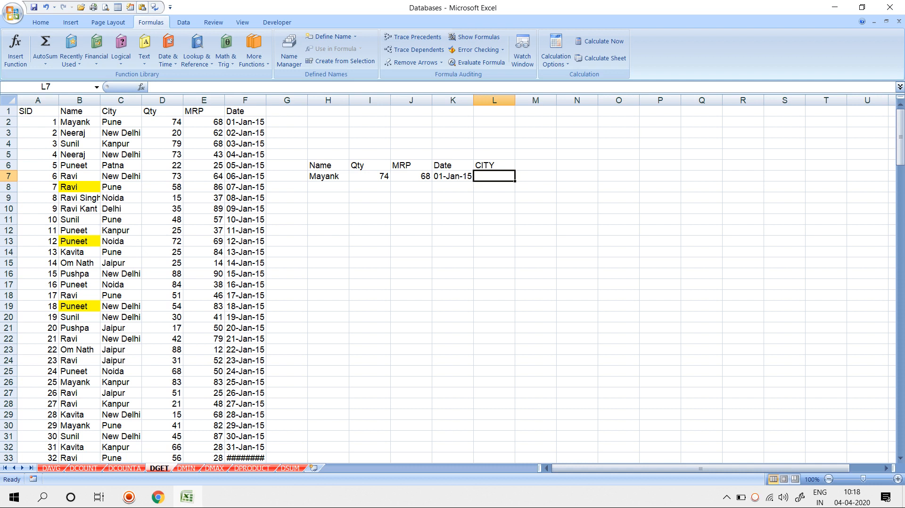
left_click_drag(328, 165, 453, 176)
left_click(494, 176)
type("=D")
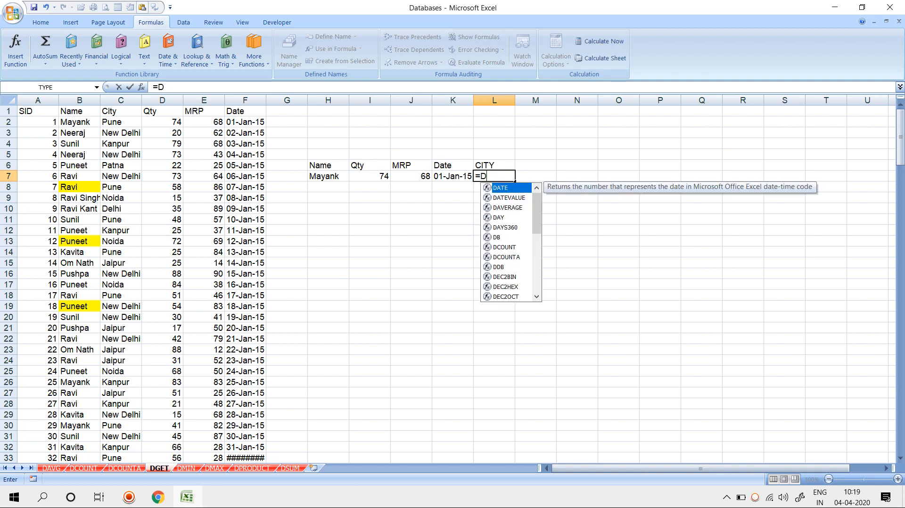
type("GET(")
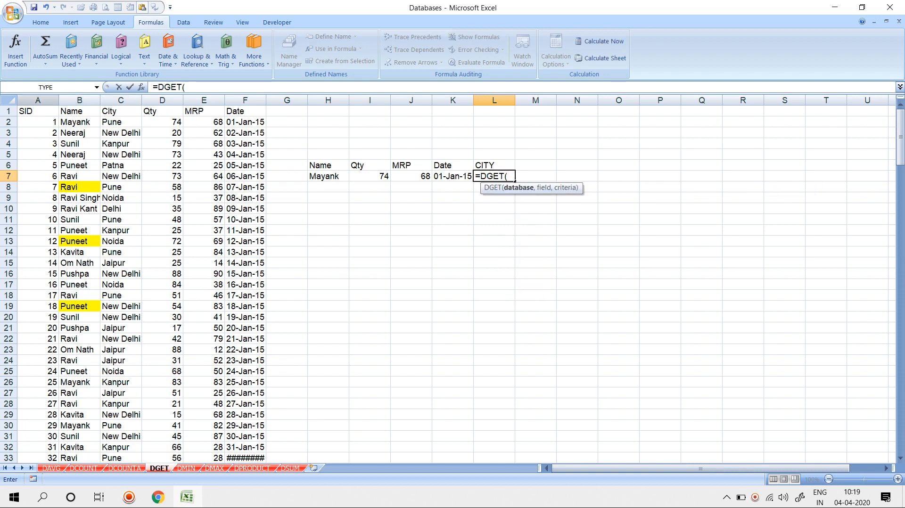
left_click_drag(38, 100, 245, 100)
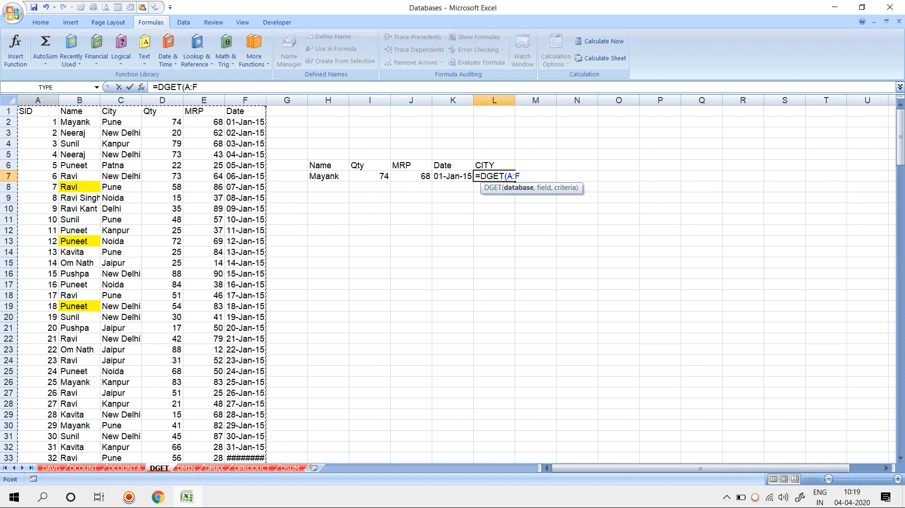
type(",")
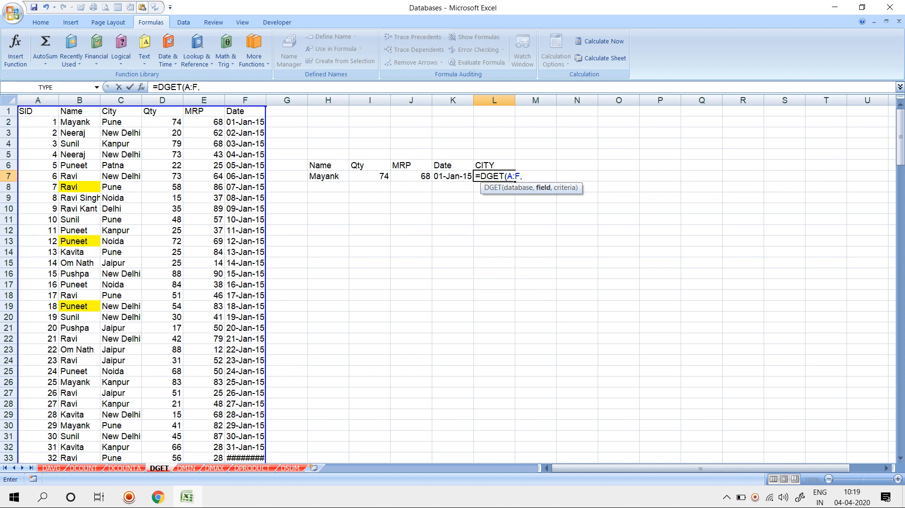
left_click(120, 110)
type(",")
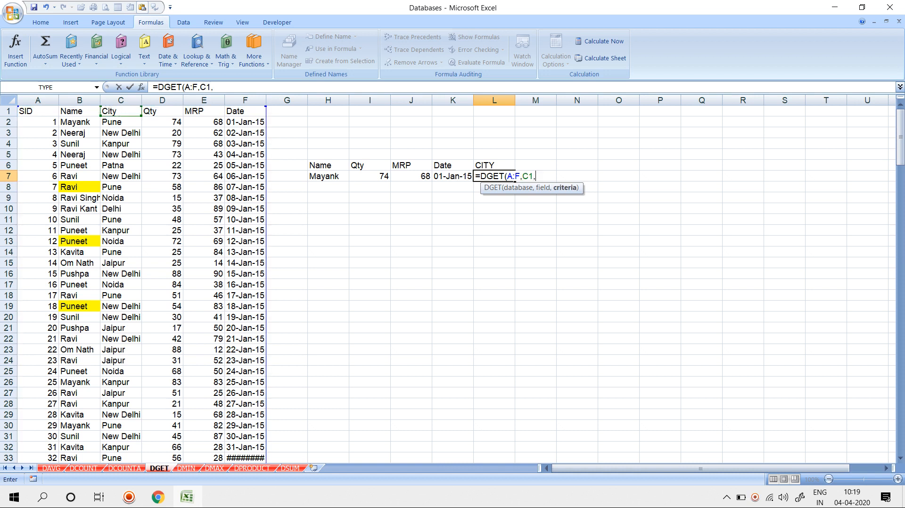
left_click_drag(326, 165, 467, 179)
key("Return")
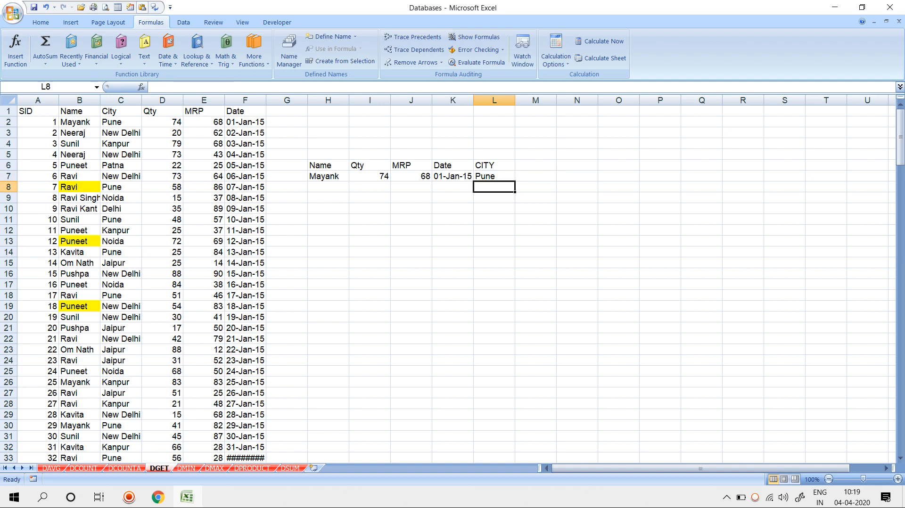
- Try duplicating the first record by filling A2:F2 down into row 3, and undo the fill
left_click(121, 122)
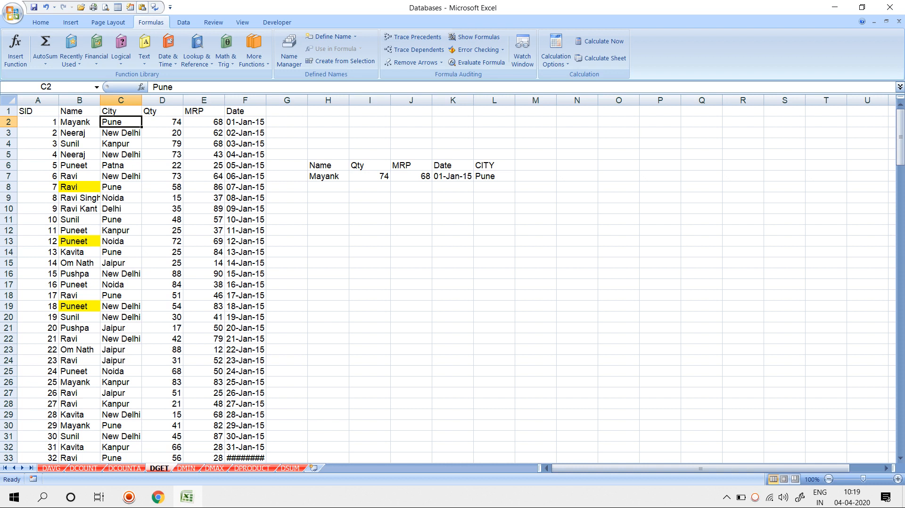
left_click_drag(37, 122, 245, 133)
key("ctrl+d")
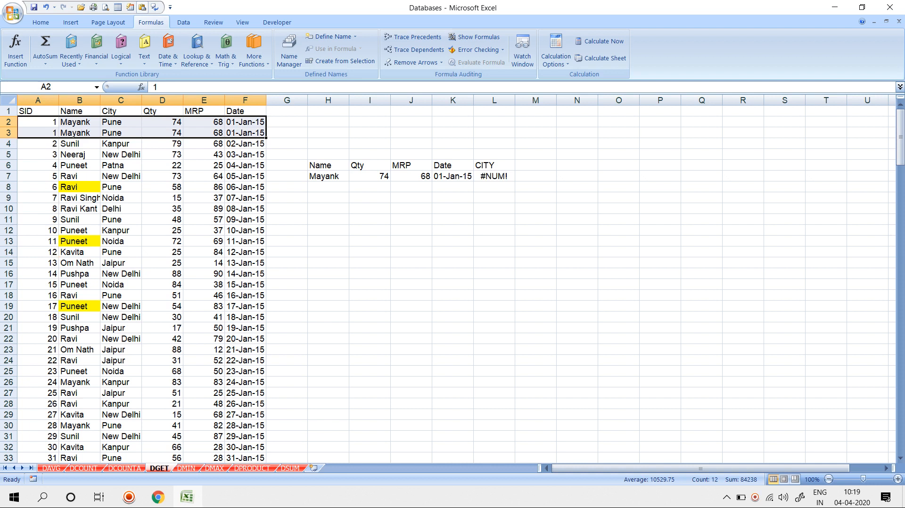
left_click(494, 188)
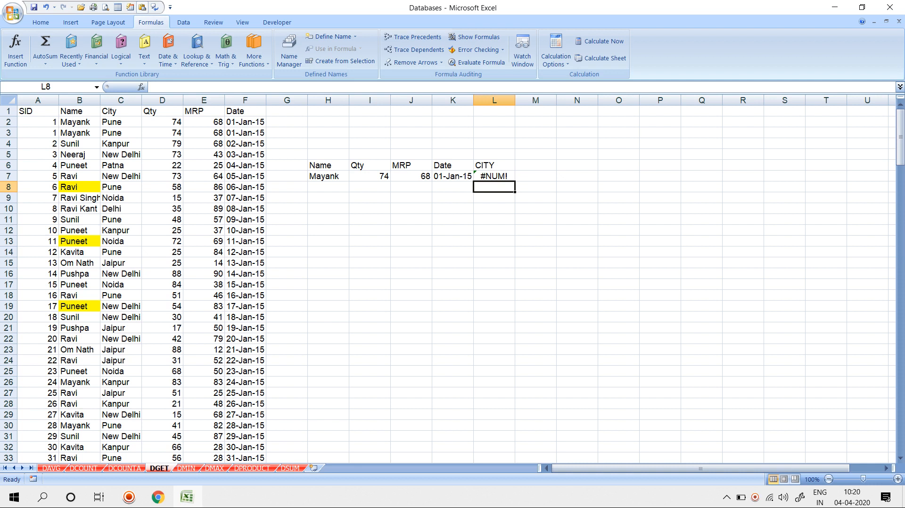
key("ctrl+z")
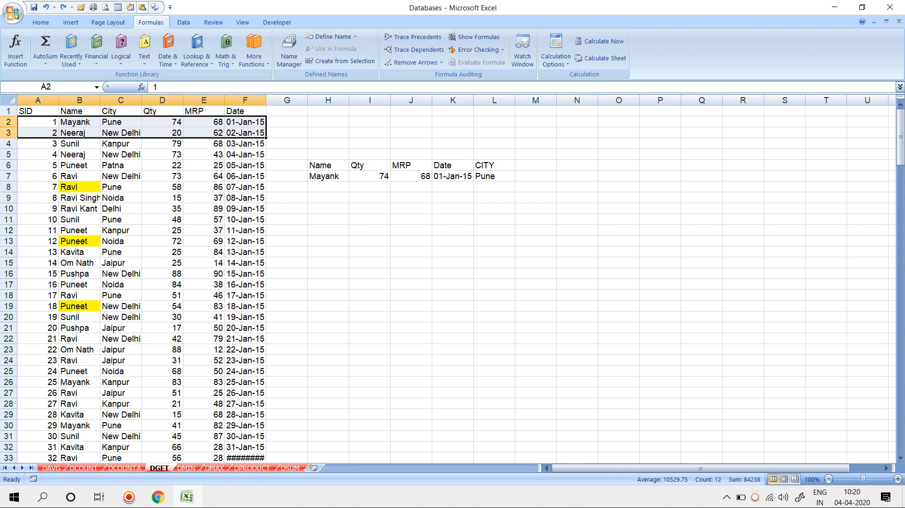
- Fill the first record's SID through MRP cells, A2:E2, down into row 3 without its Date
key("ctrl+y")
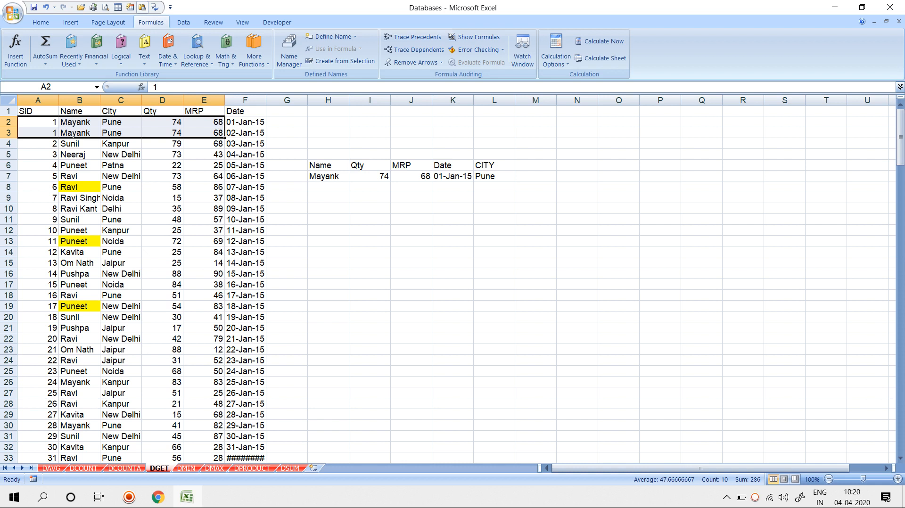
left_click(411, 242)
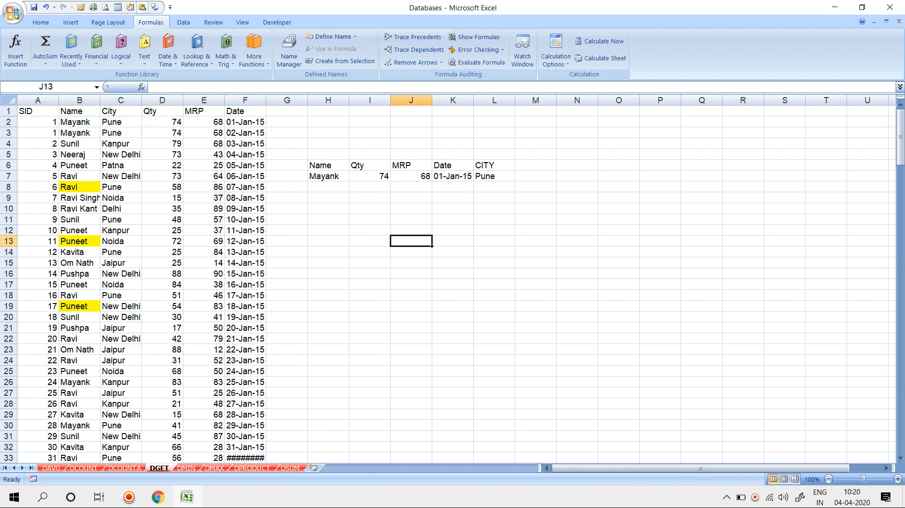